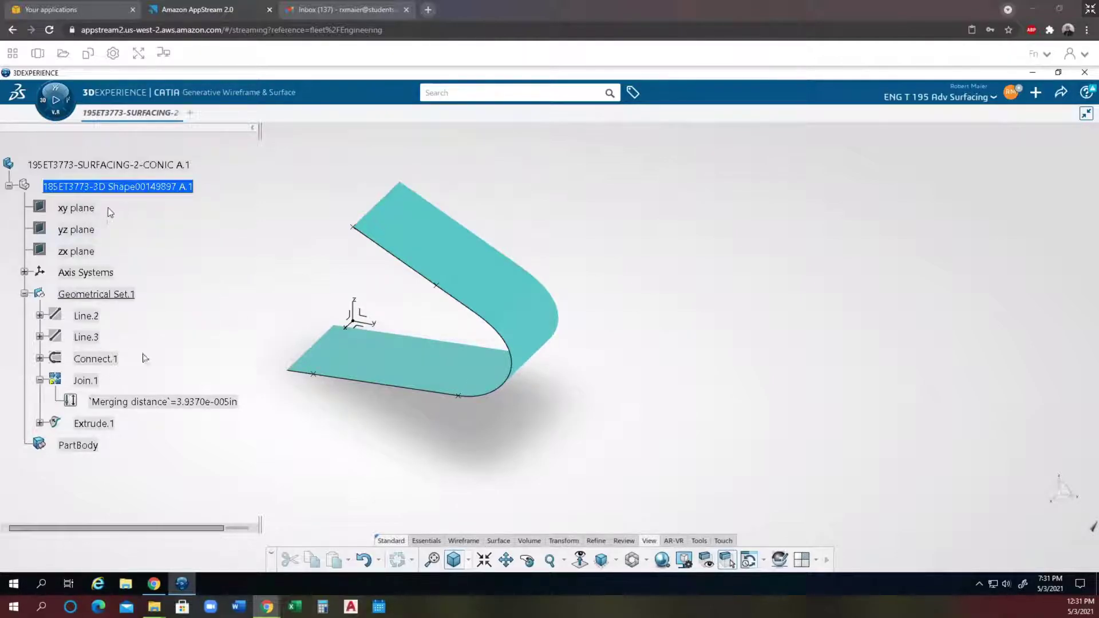
Step: Insert a new geometrical set under the 3D shape in the tree
left_click(140, 186)
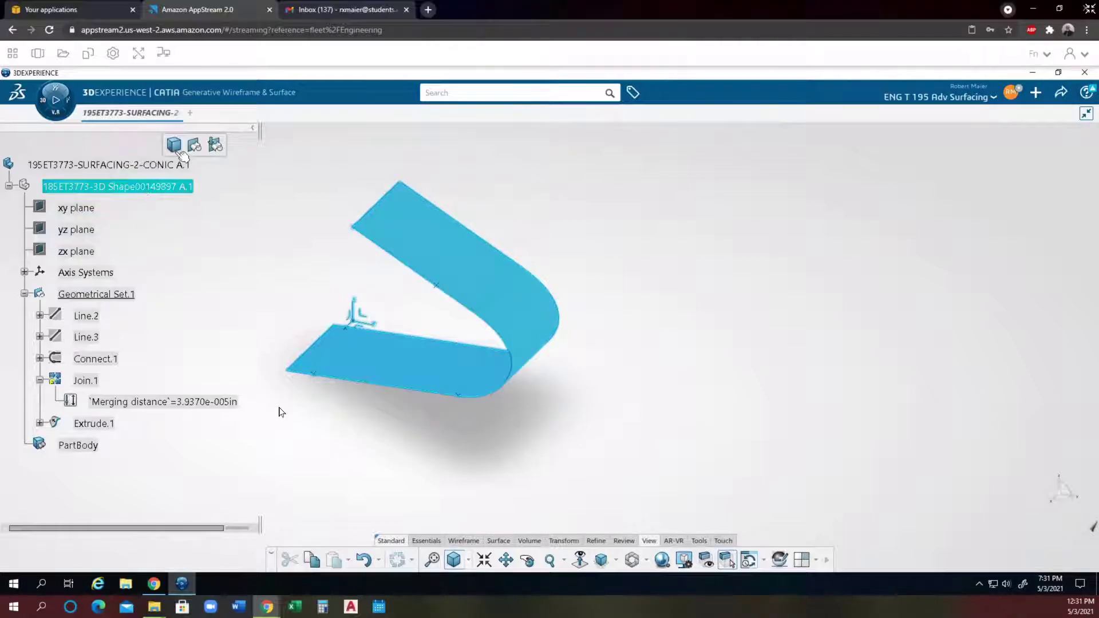
left_click(193, 146)
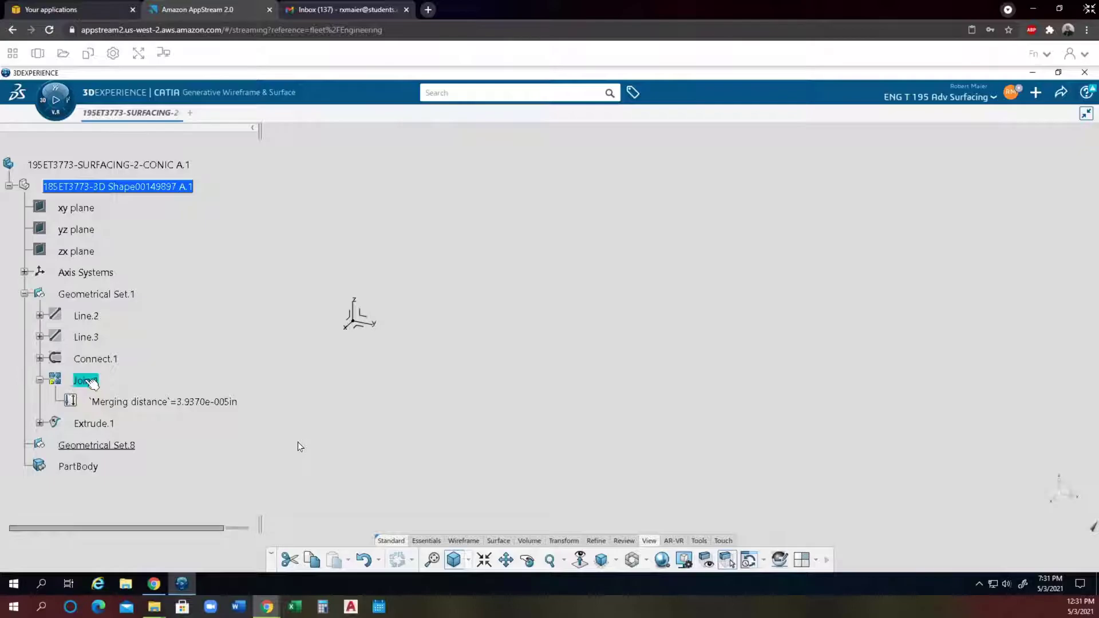
Step: Review the definitions of Join.1 and Extrude.1 in Geometrical Set.1
double_click(86, 381)
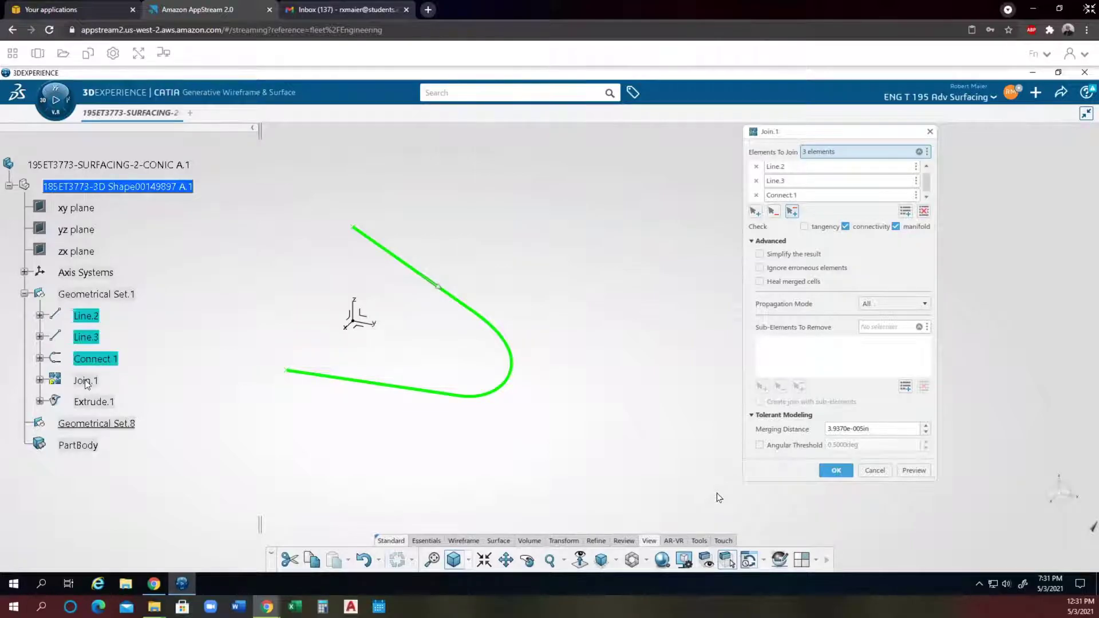
left_click(836, 469)
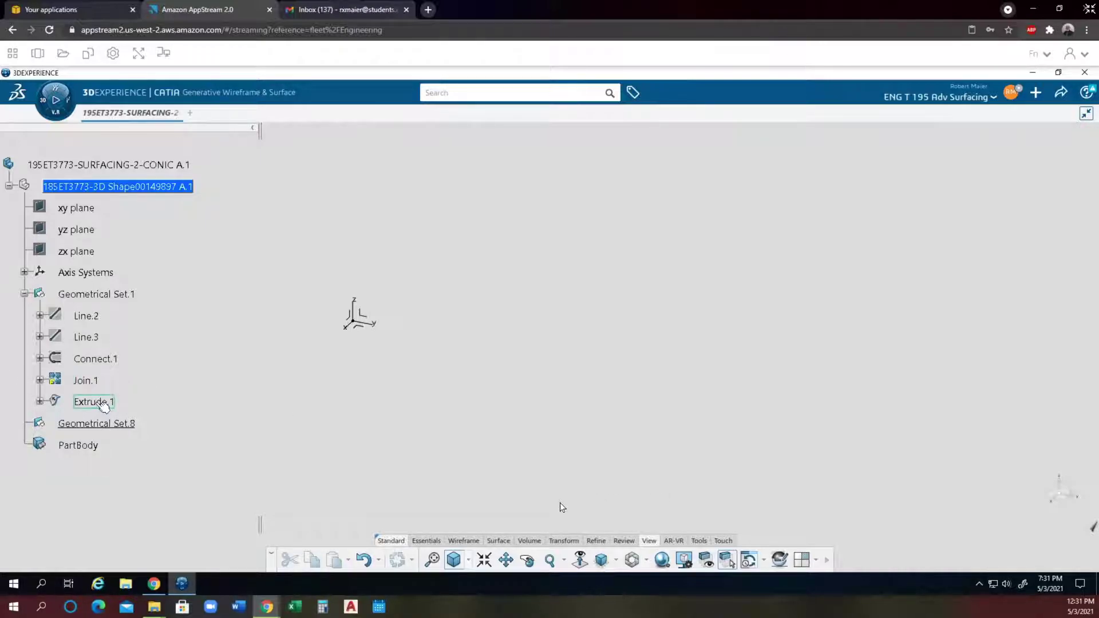
double_click(93, 402)
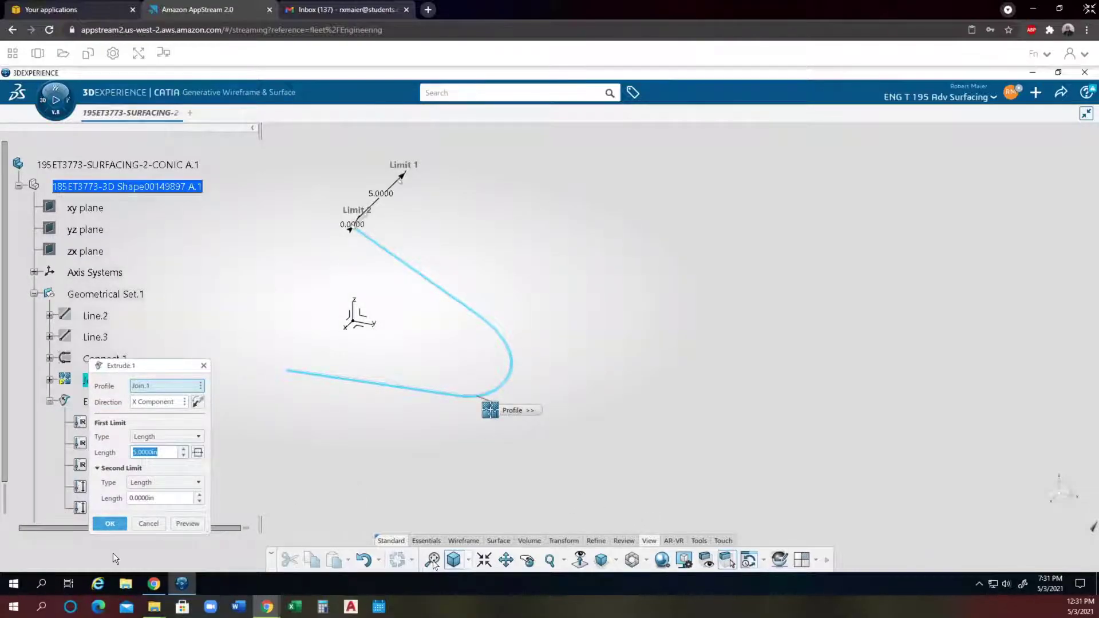
left_click(149, 524)
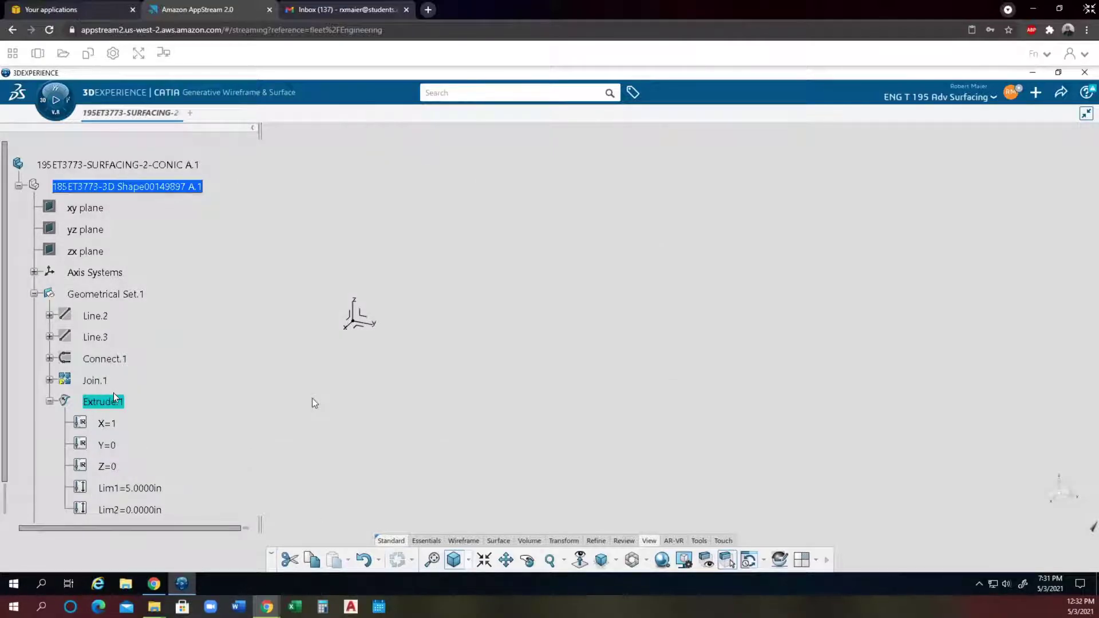
Step: Define Geometrical Set.1 as the work object
double_click(117, 295)
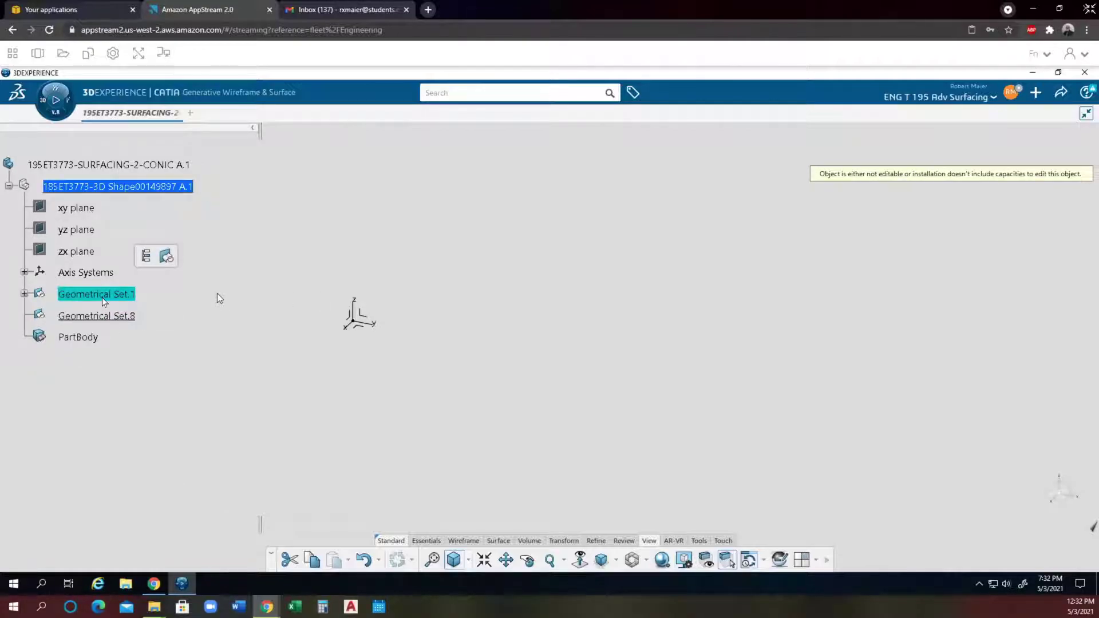
scroll(218, 293, "down", 2)
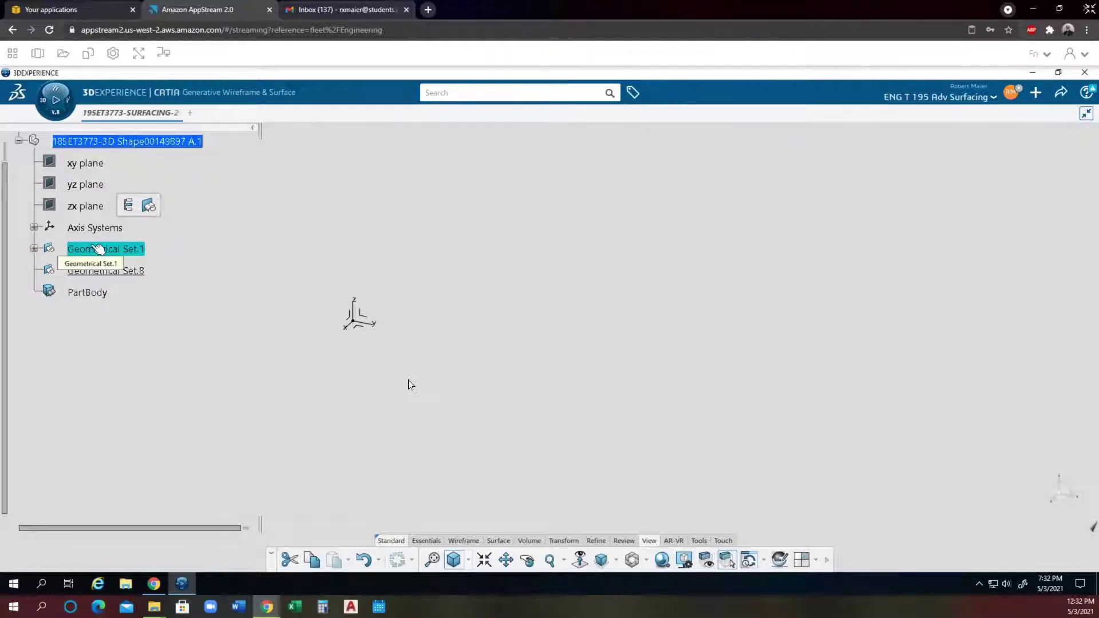
right_click(98, 248)
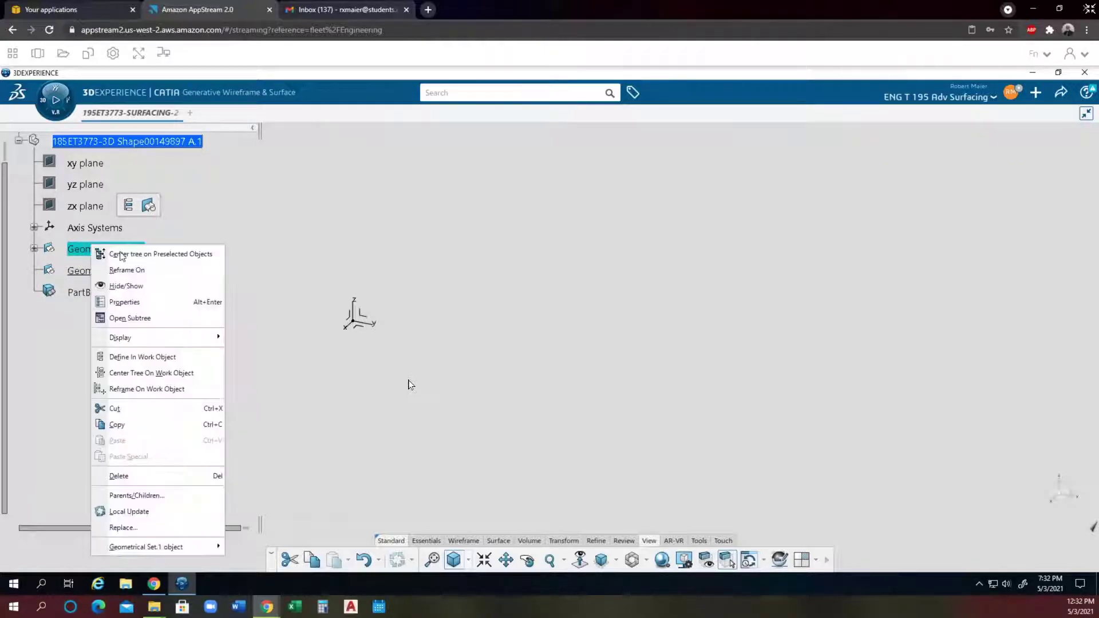
left_click(183, 361)
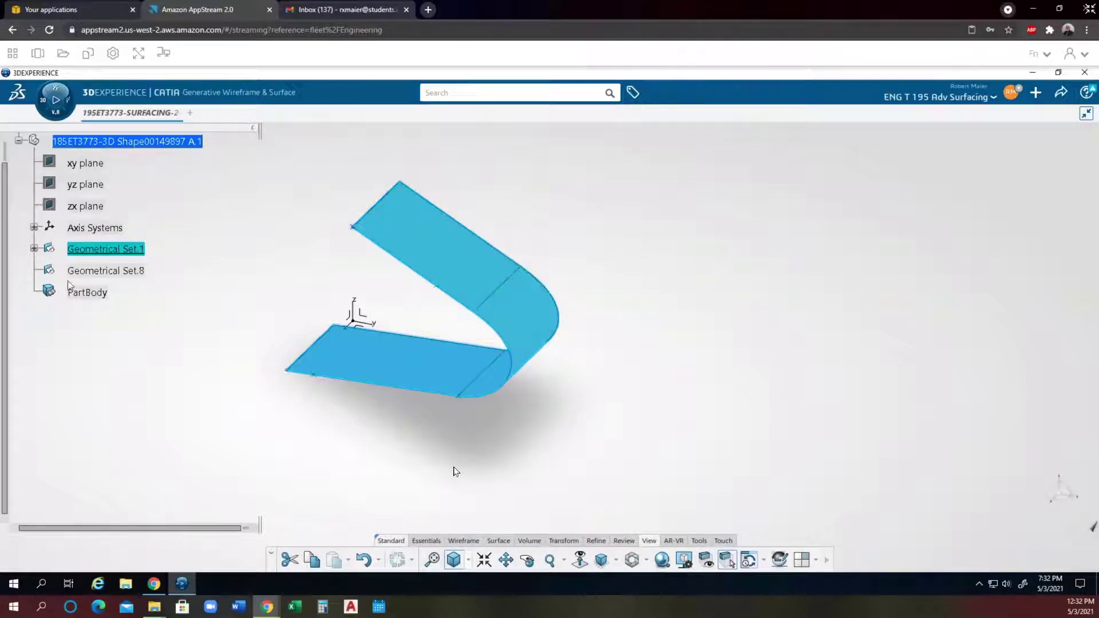
Step: Define Geometrical Set.8 as the work object
left_click(125, 274)
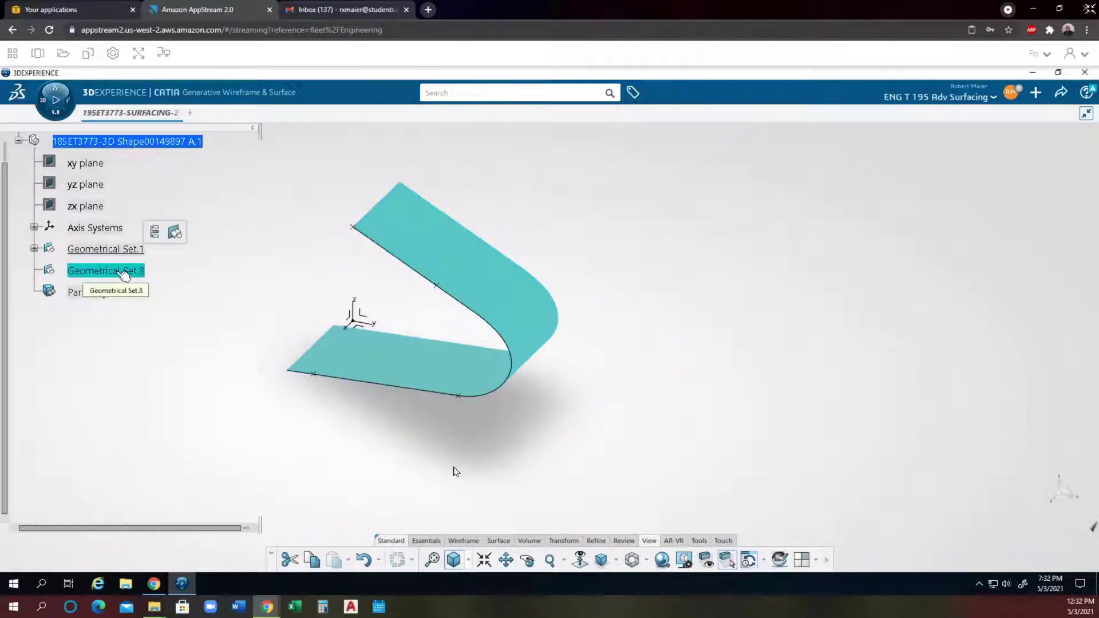
double_click(129, 274)
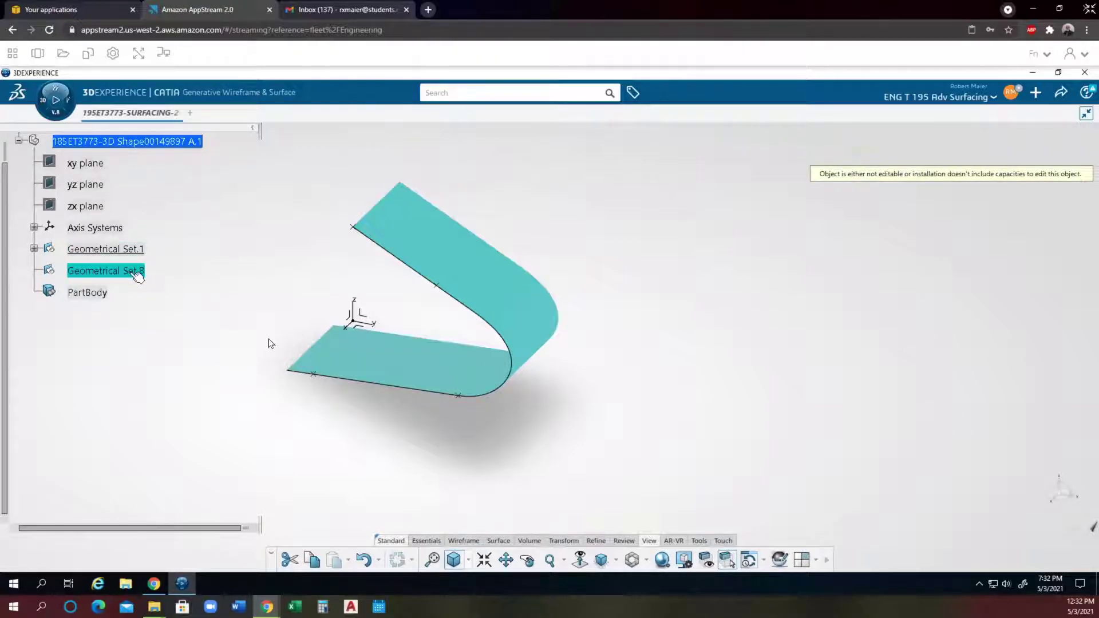
right_click(136, 272)
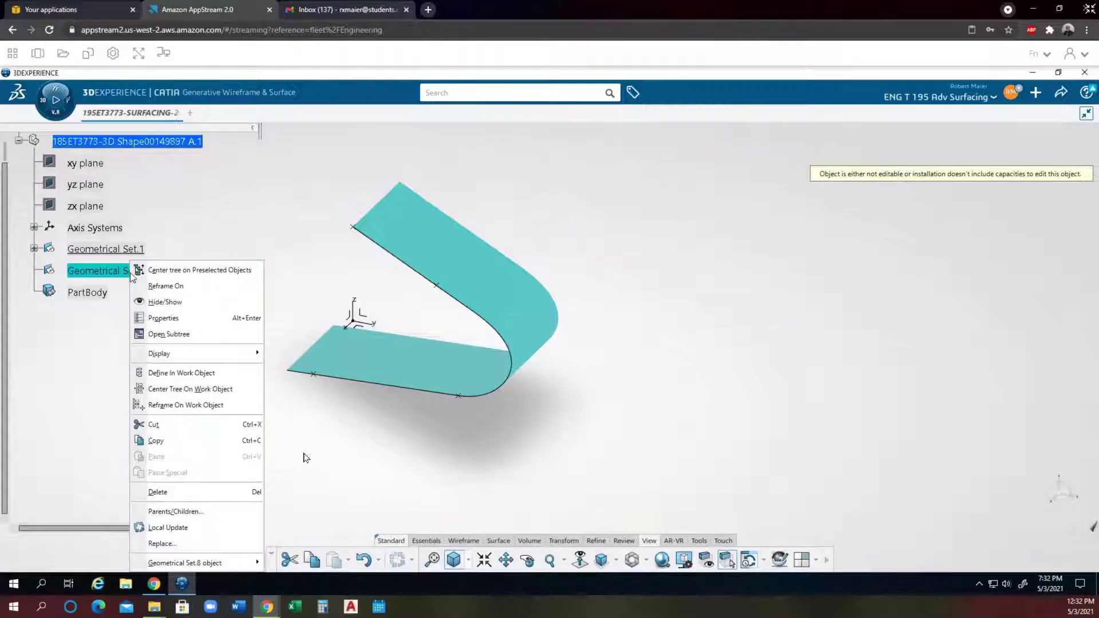
left_click(188, 372)
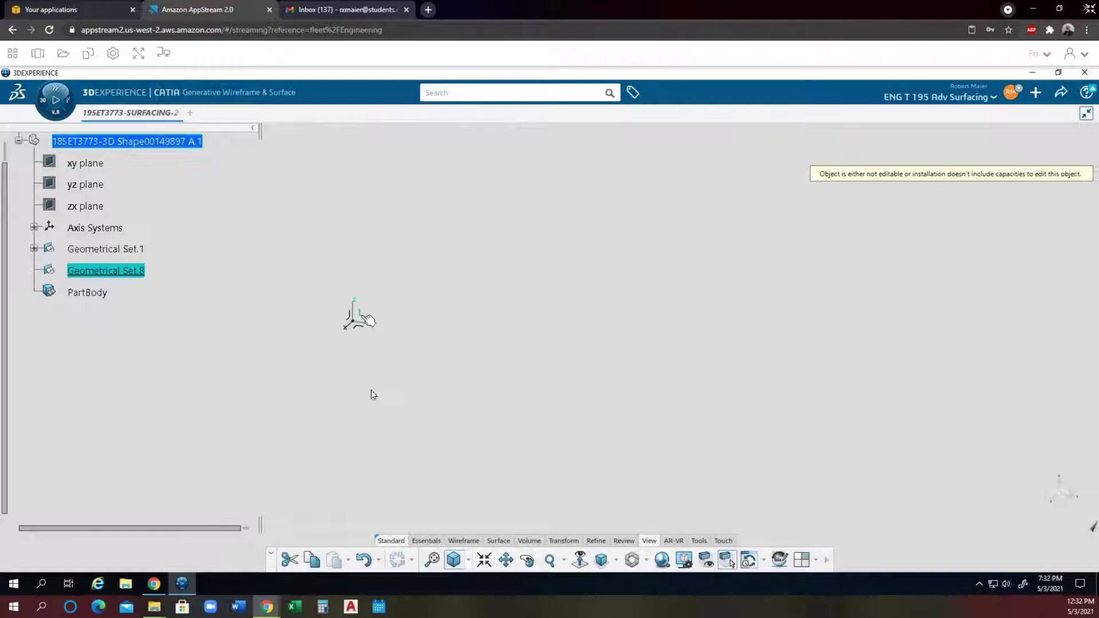
Step: Start a sketch on the yz plane and draw a wide rectangle from a first corner at H 2 in, V 7 in
left_click(363, 314)
left_click(439, 274)
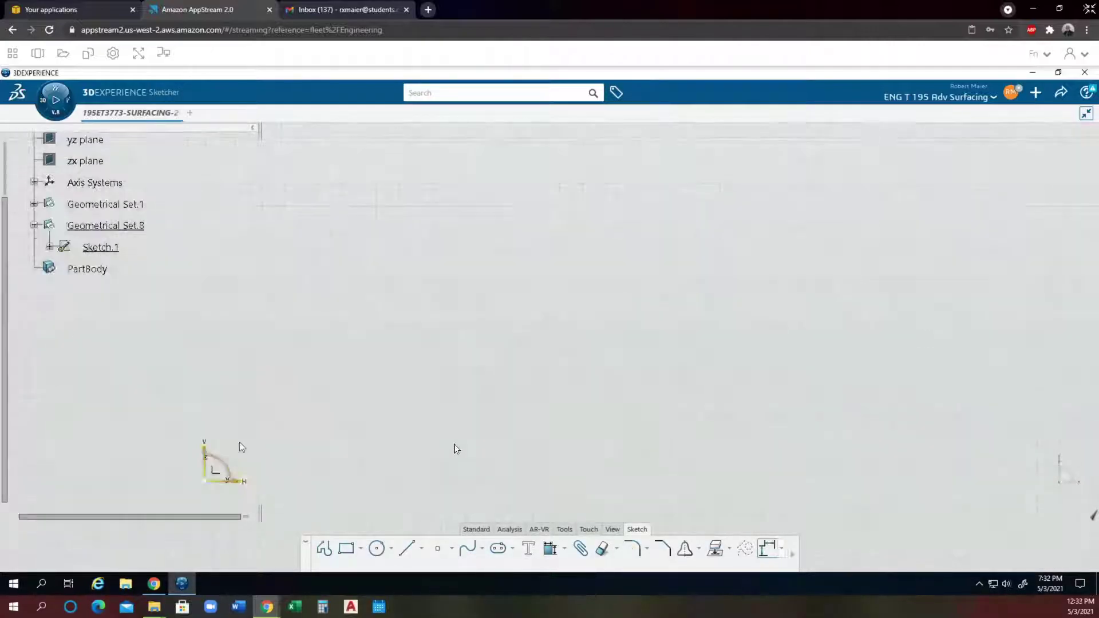
left_click(406, 549)
left_click(251, 314)
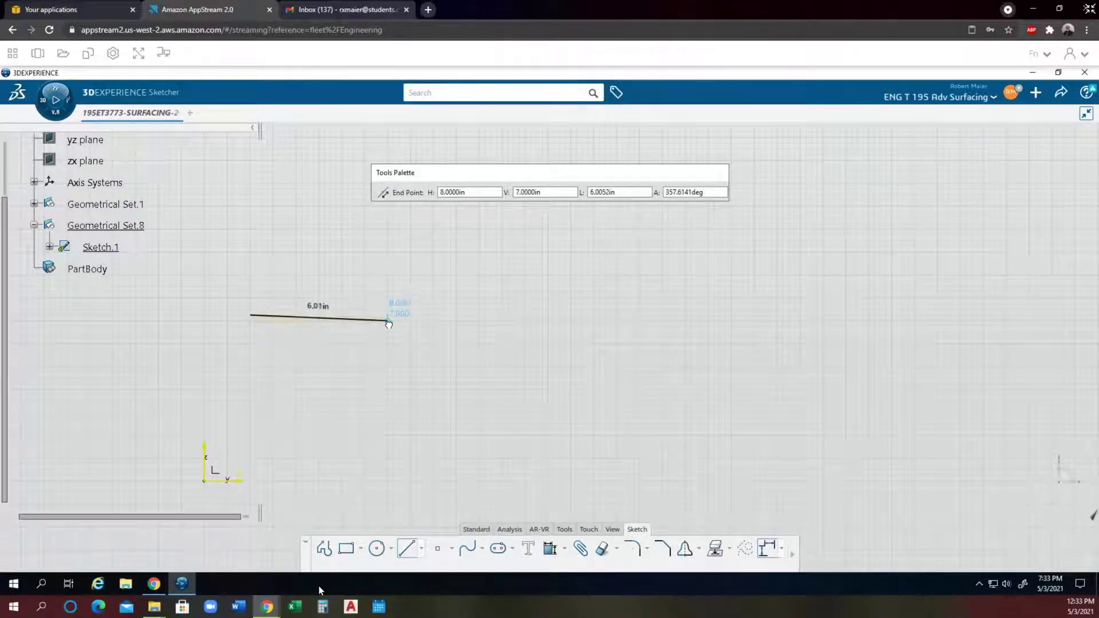
left_click(346, 549)
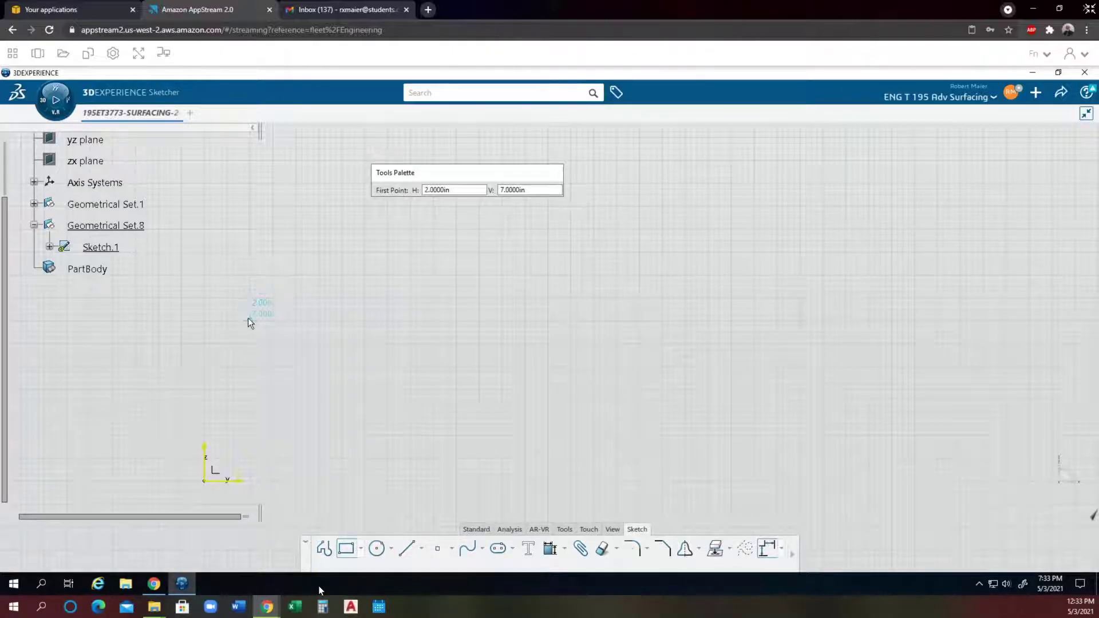
left_click(250, 322)
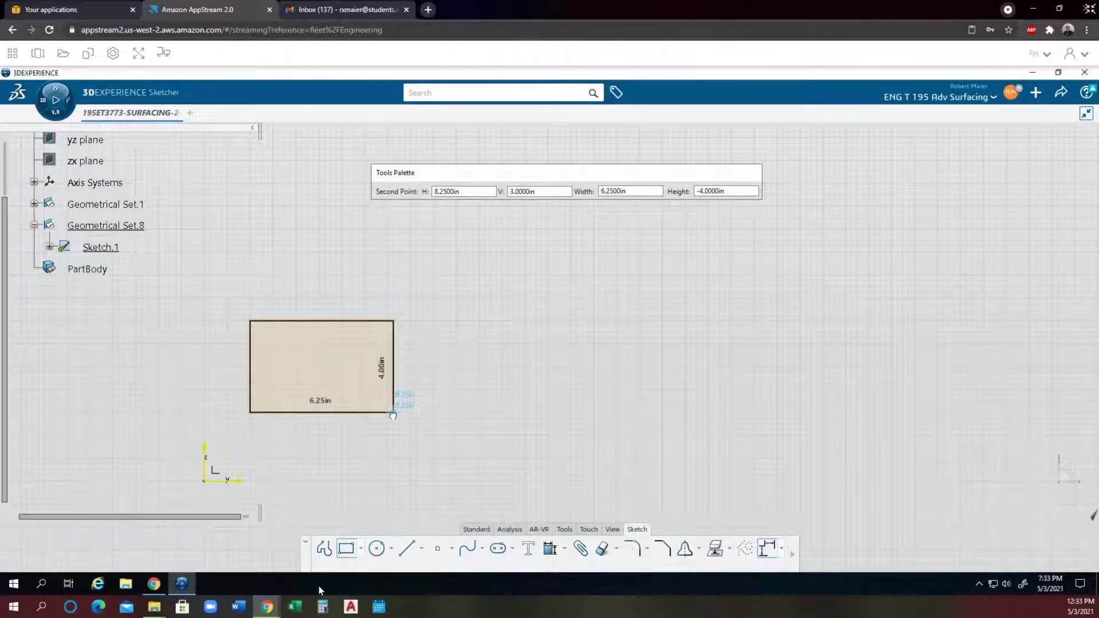
left_click(474, 377)
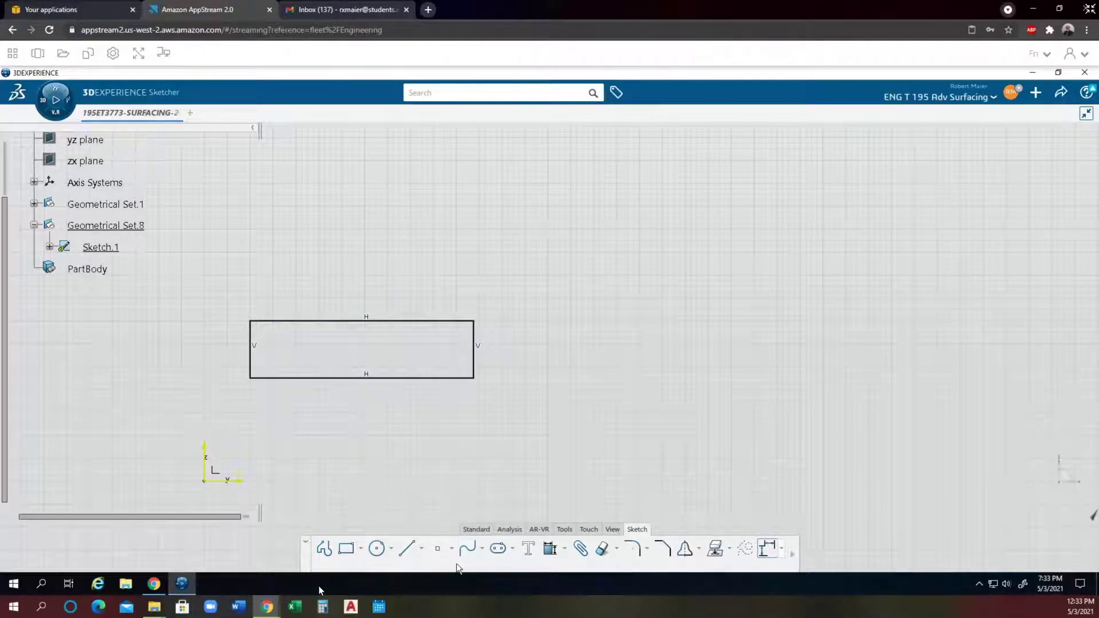
Step: Draw a circle with a 0.25 in radius inside the rectangle and exit the sketch
left_click(377, 550)
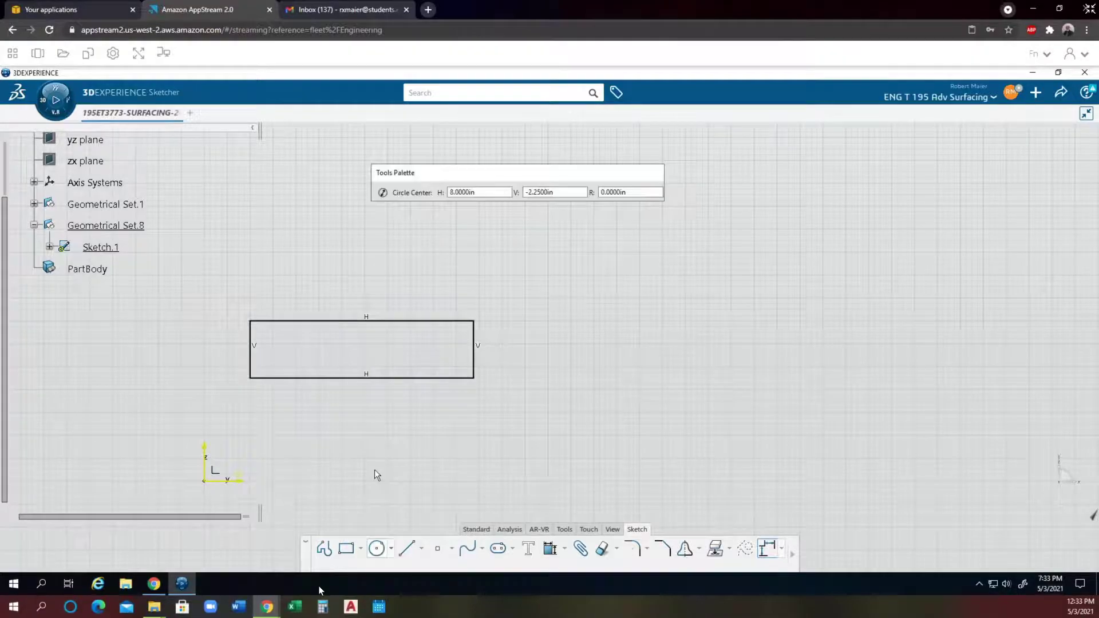
left_click(341, 343)
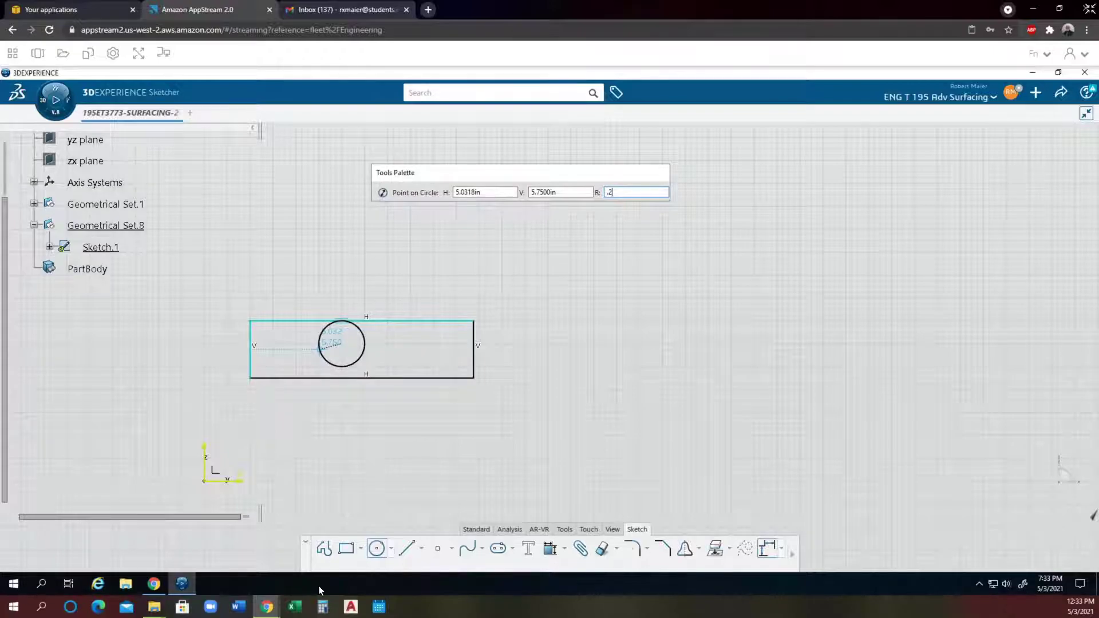
type("5")
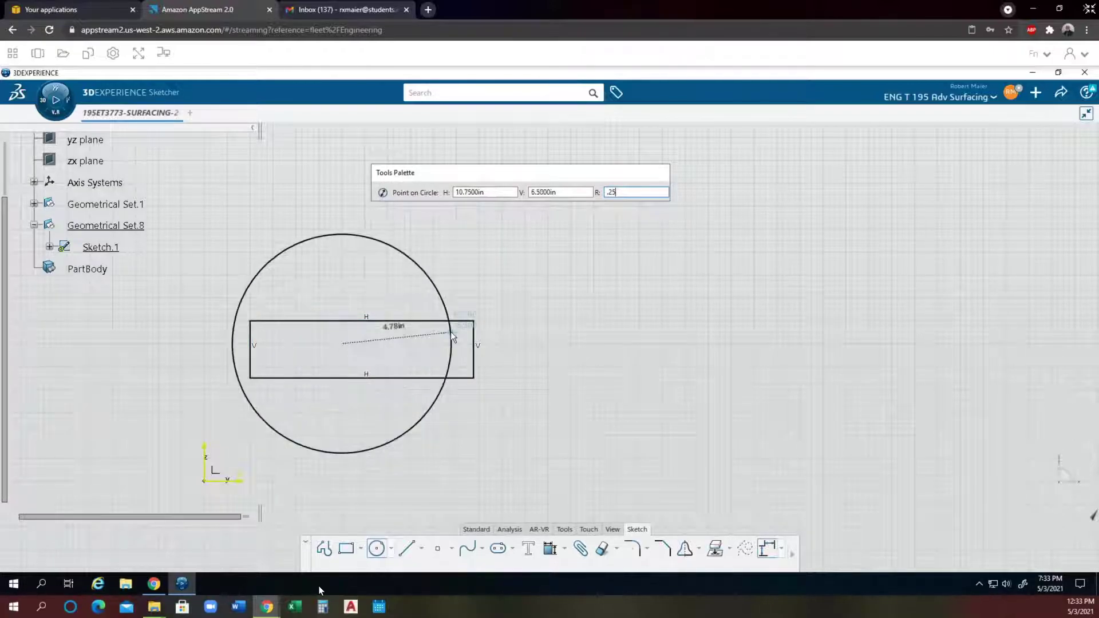
key("Return")
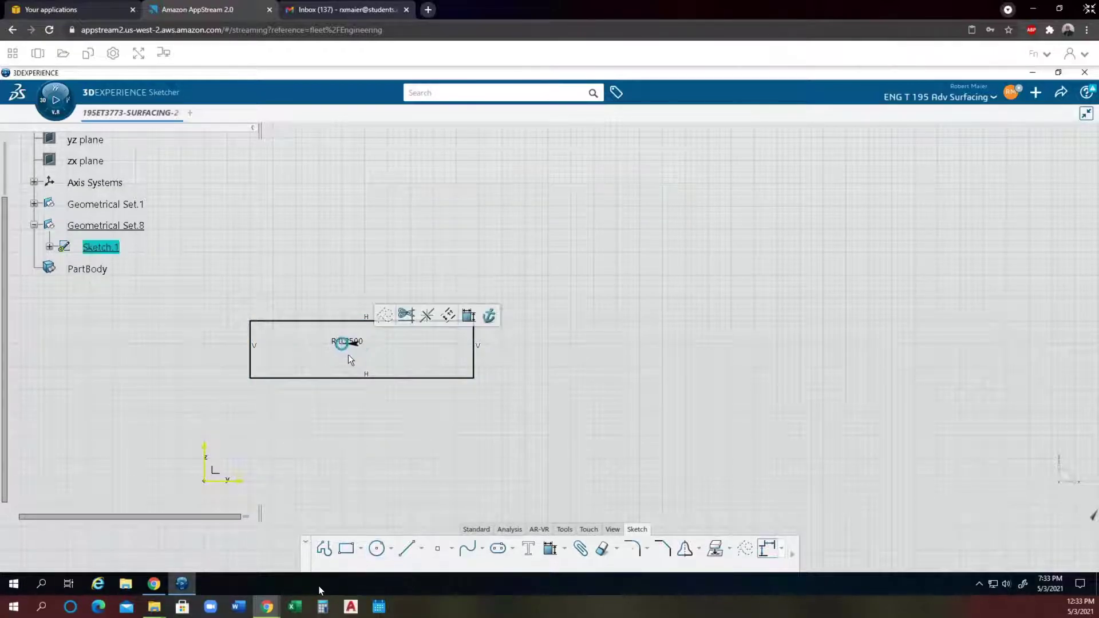
left_click(330, 261)
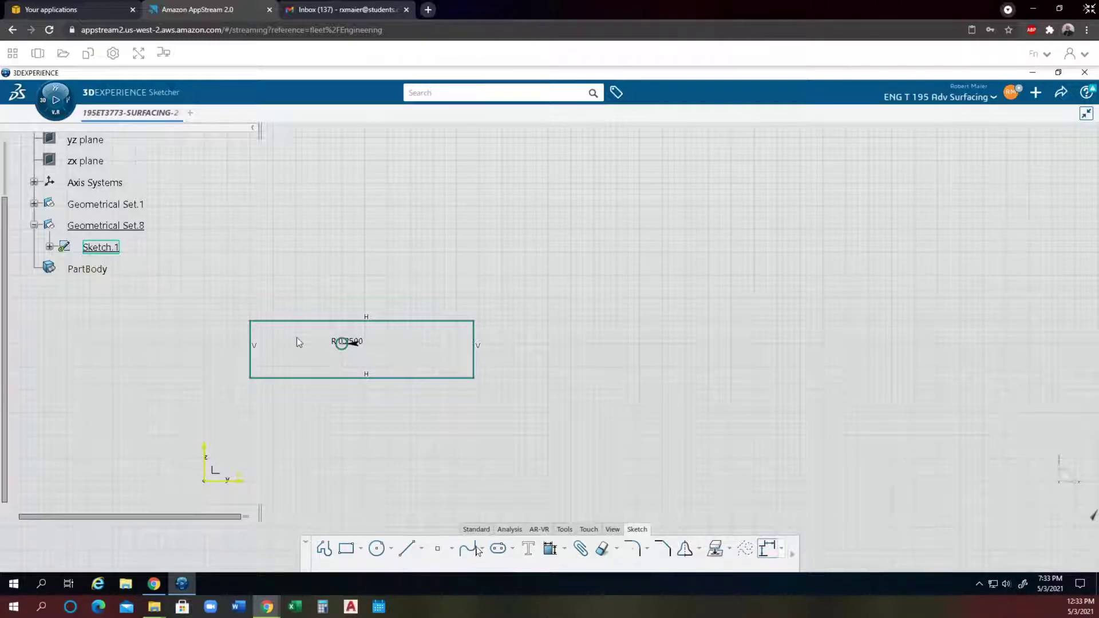
left_click(478, 531)
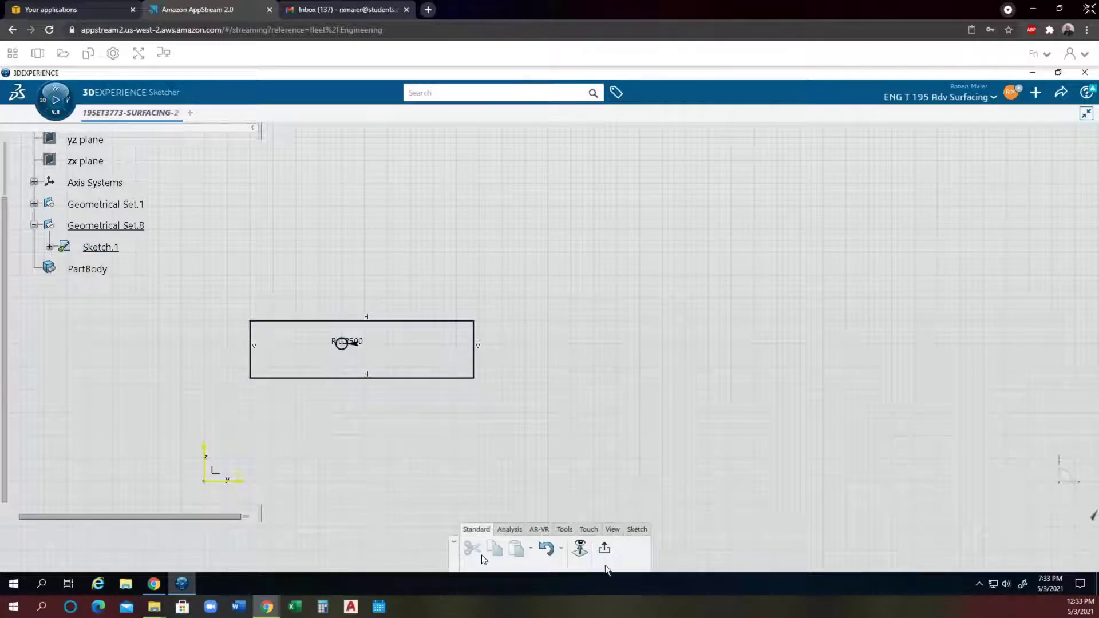
left_click(605, 549)
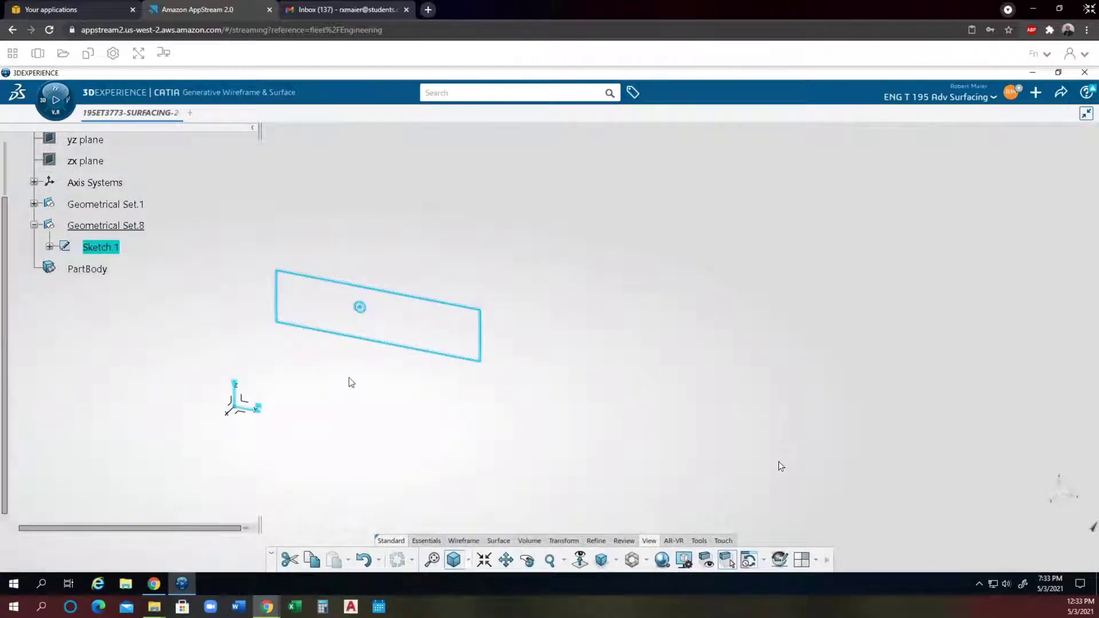
Step: Extrude the rectangle and circle sketch as a surface 5 in along its default direction
left_click(430, 542)
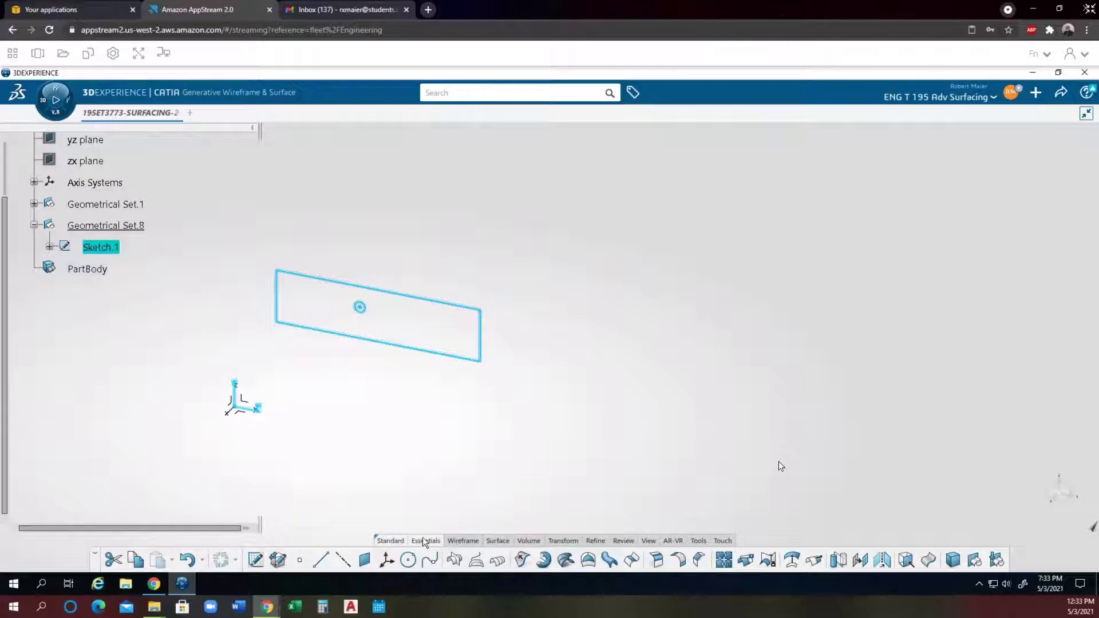
left_click(521, 559)
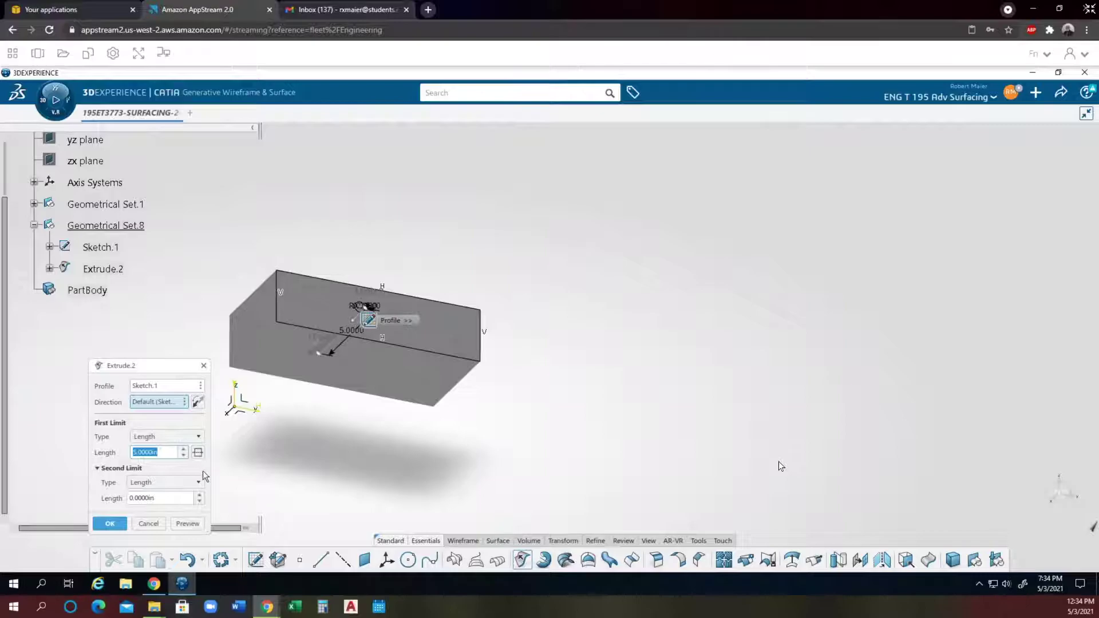
left_click(110, 523)
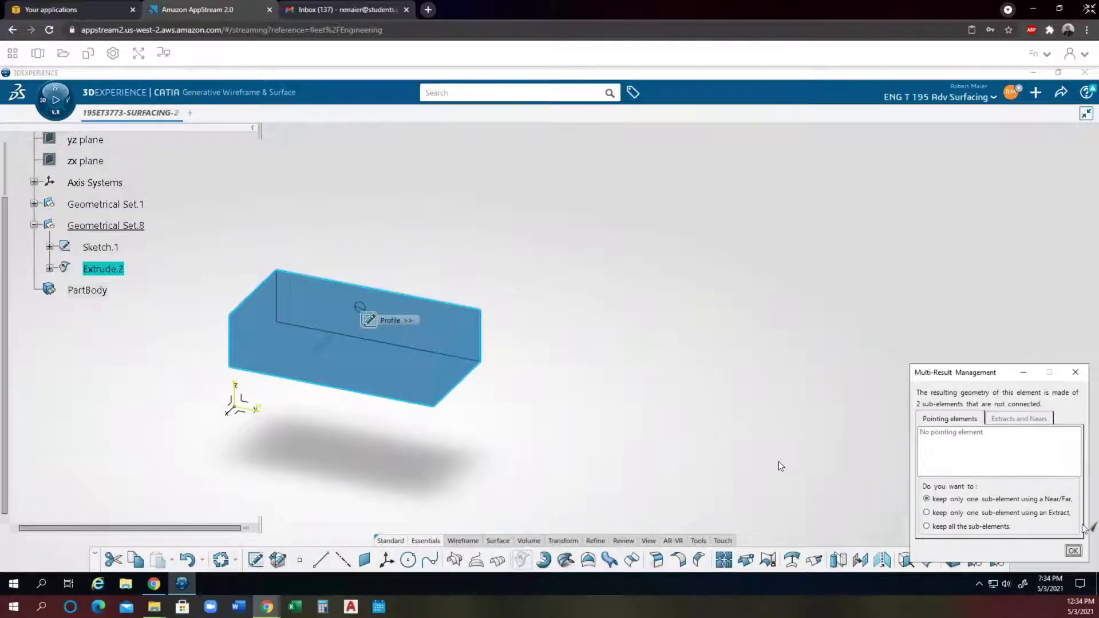
left_click(1073, 551)
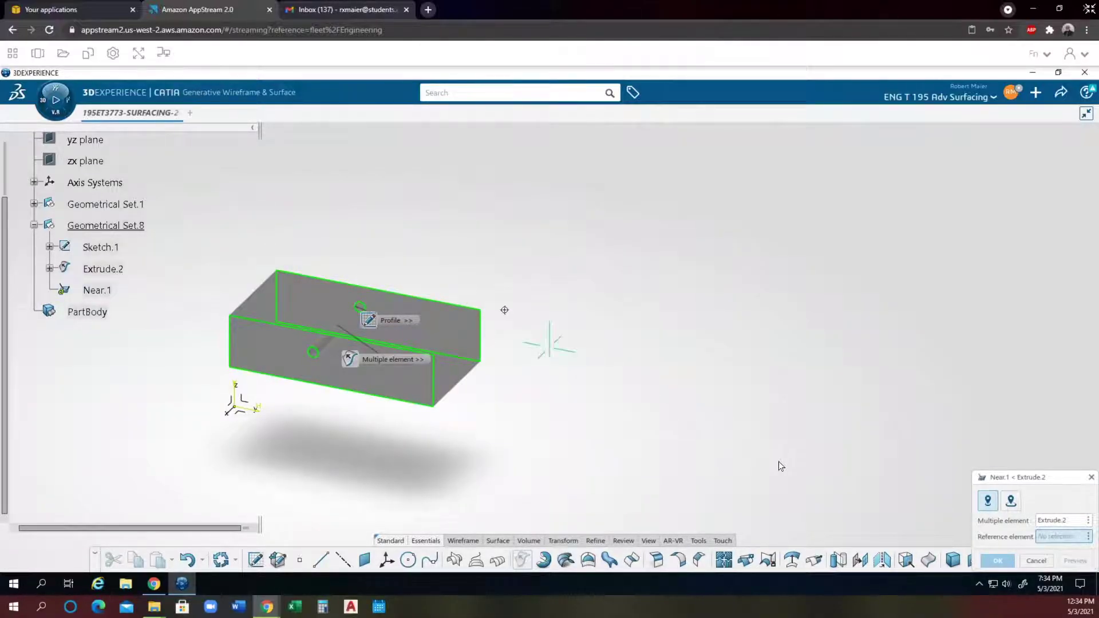
middle_click_drag(505, 310, 578, 286)
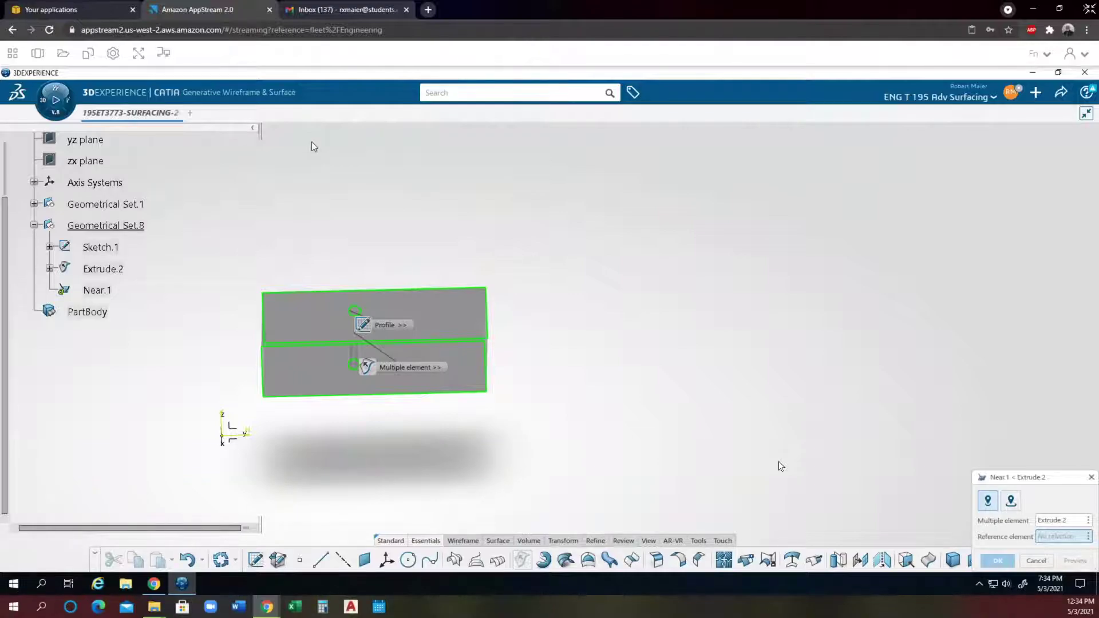
right_click(108, 203)
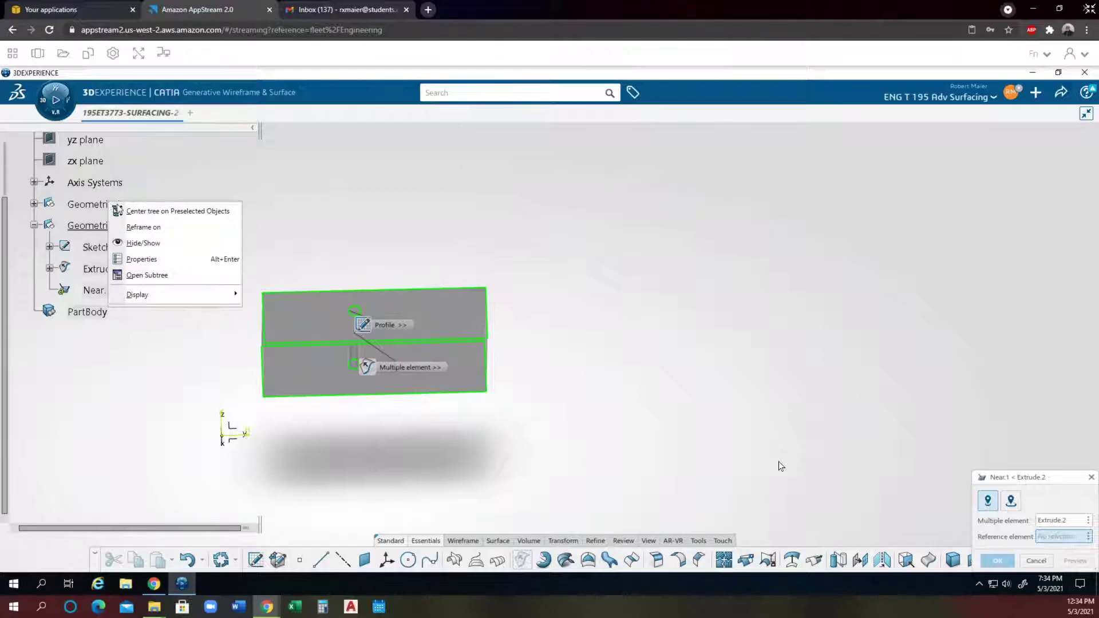
left_click(217, 183)
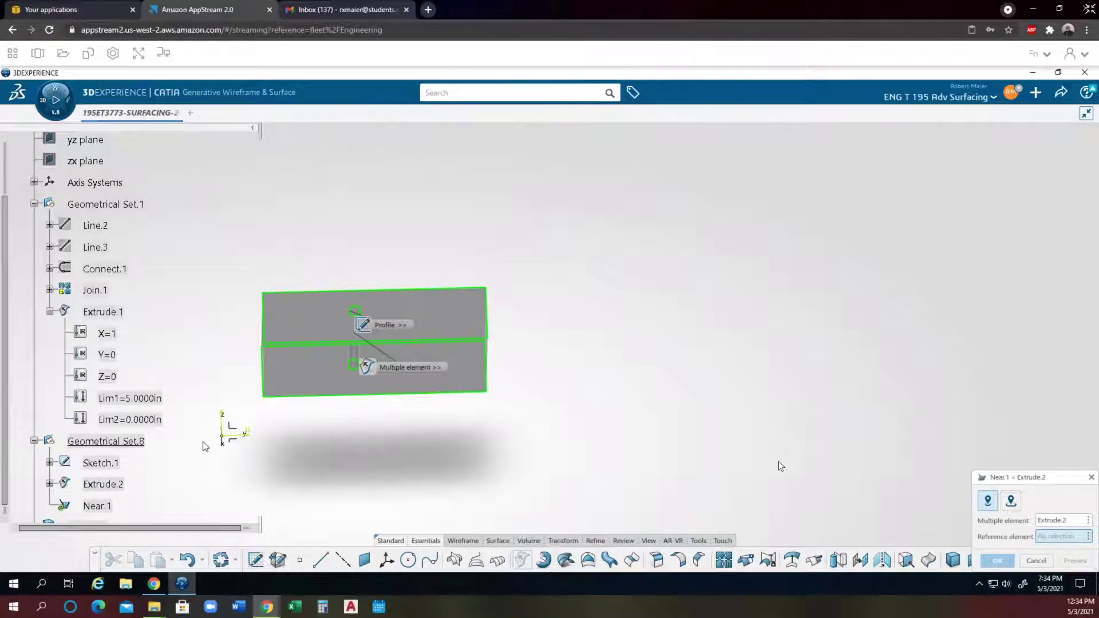
key("Escape")
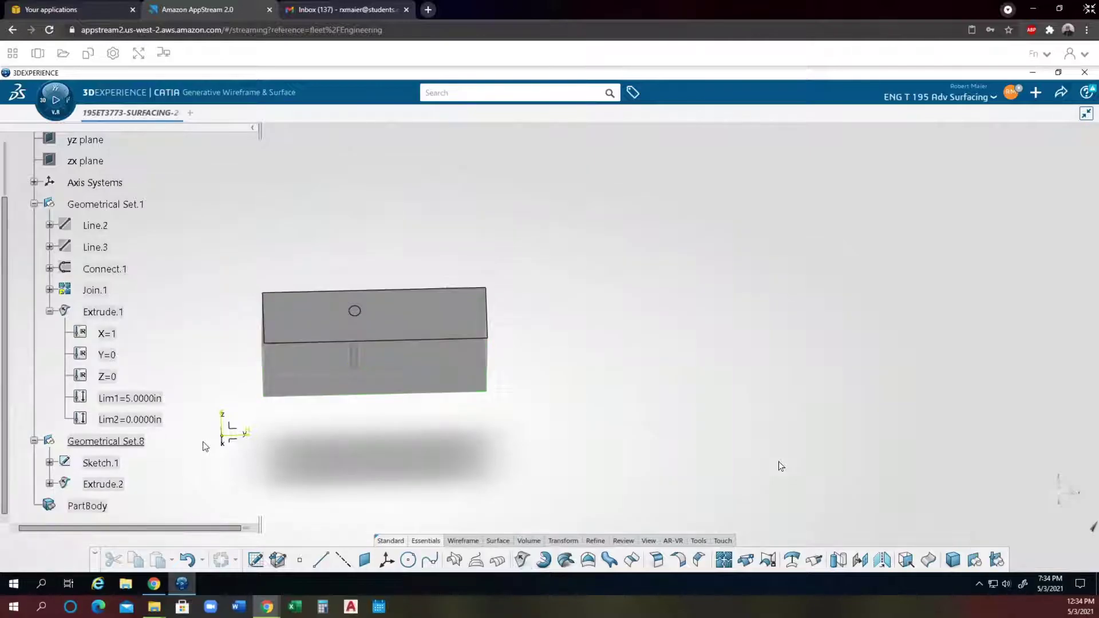
Step: Define Geometrical Set.1 as the work object in place of Geometrical Set.8
right_click(103, 204)
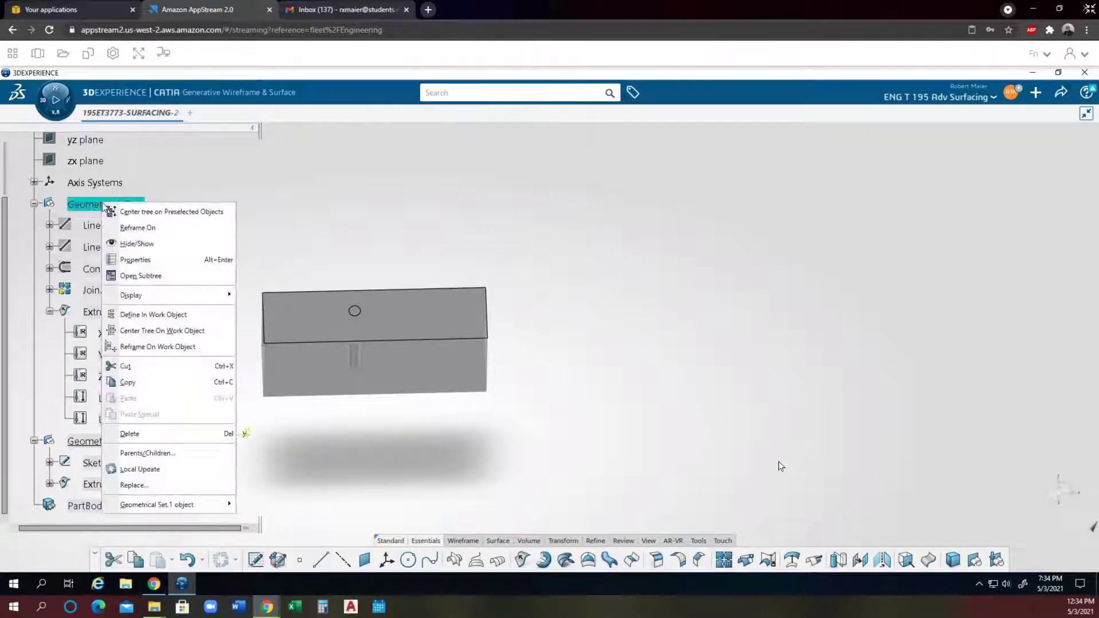
left_click(172, 315)
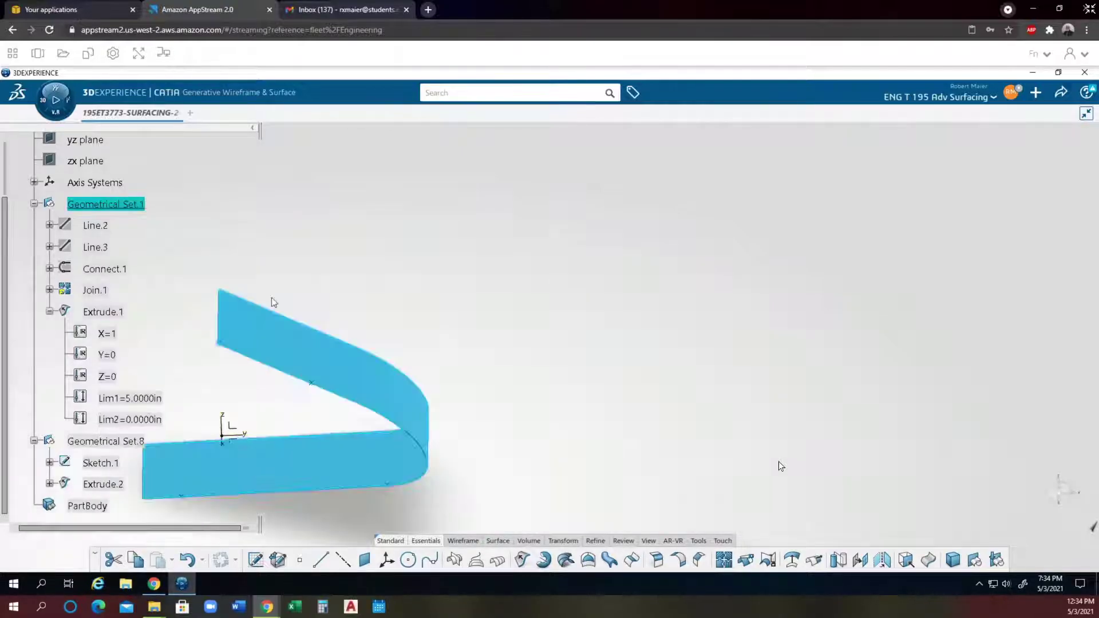
middle_click_drag(426, 350, 527, 233)
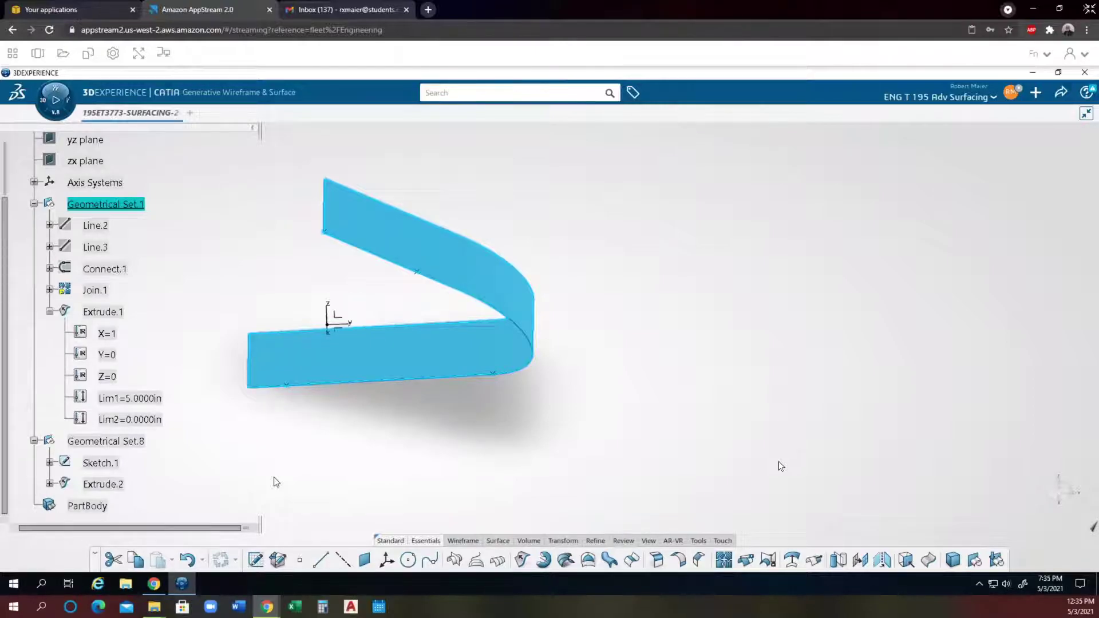
key("Escape")
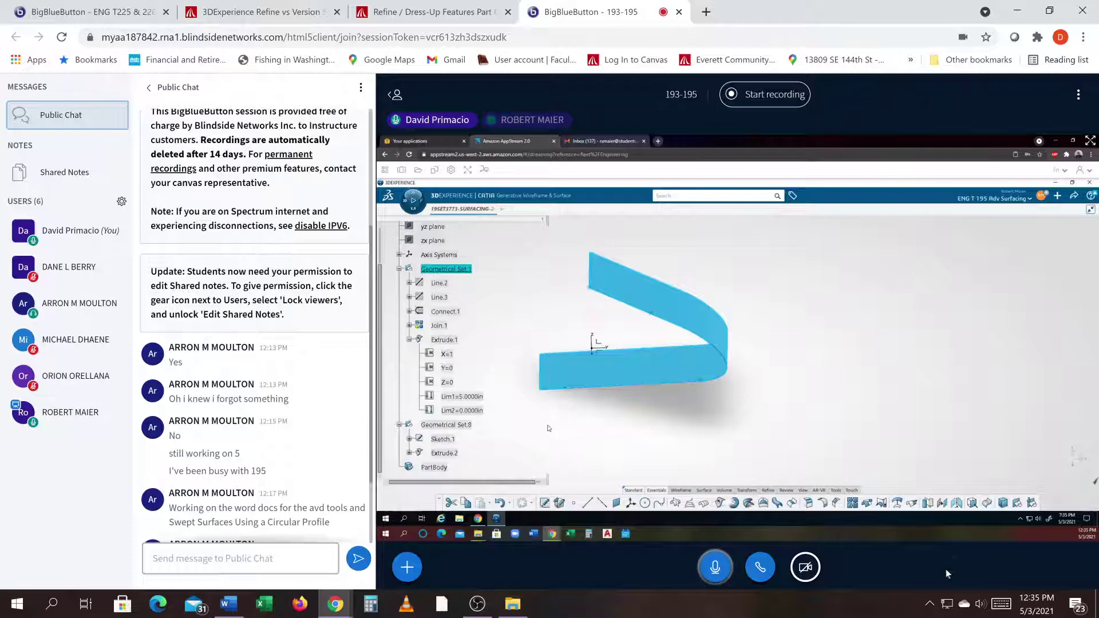